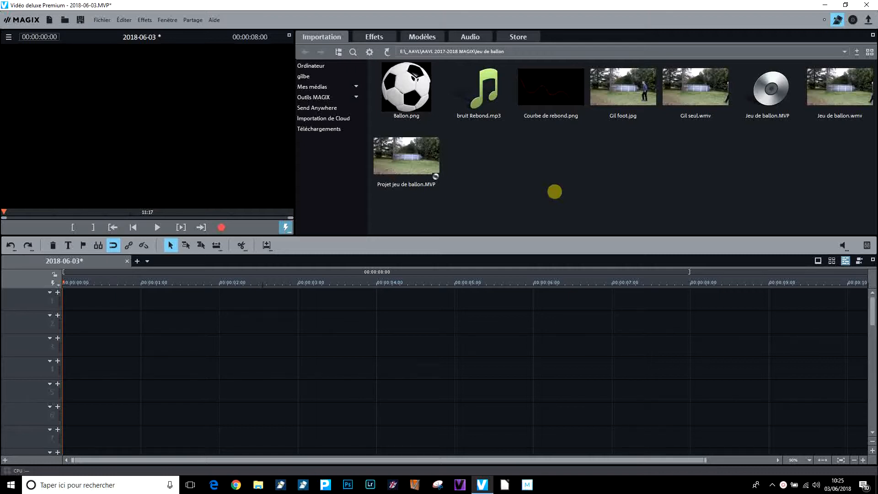
Add Gil seul.wmv to the timeline, then ungroup the clip and delete its audio.
mouse_move(703, 95)
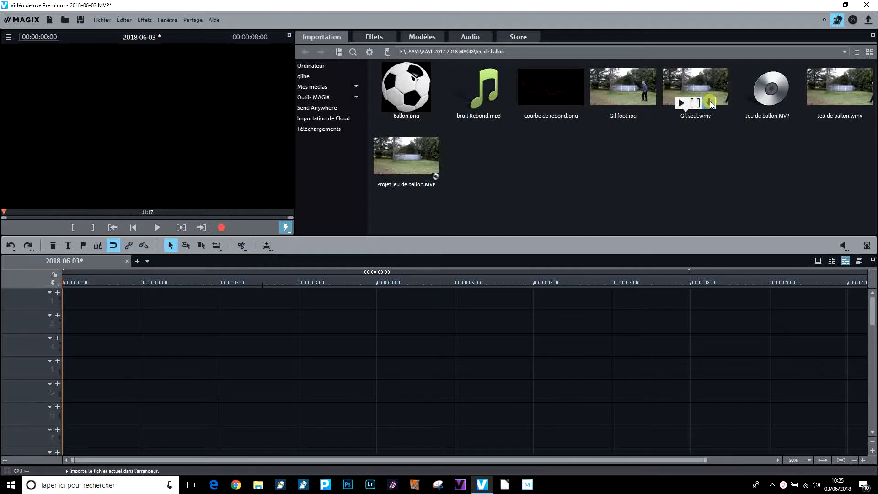
left_click(710, 103)
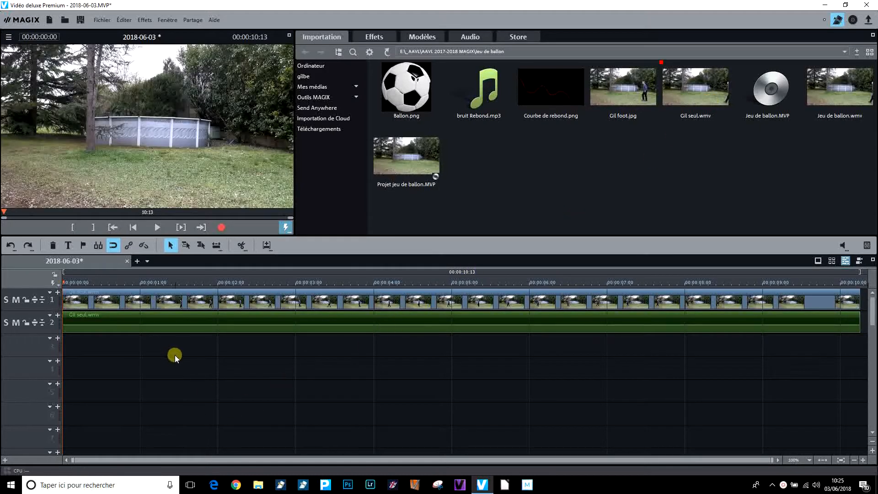
left_click(159, 304)
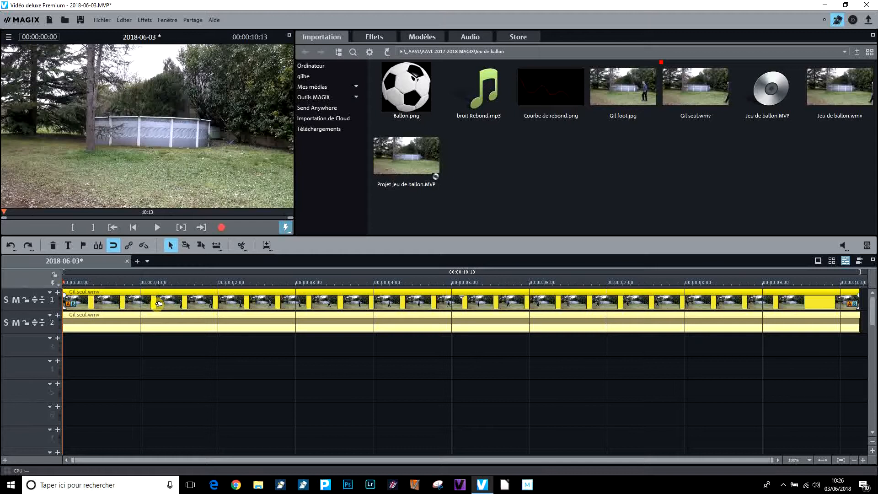
left_click(144, 247)
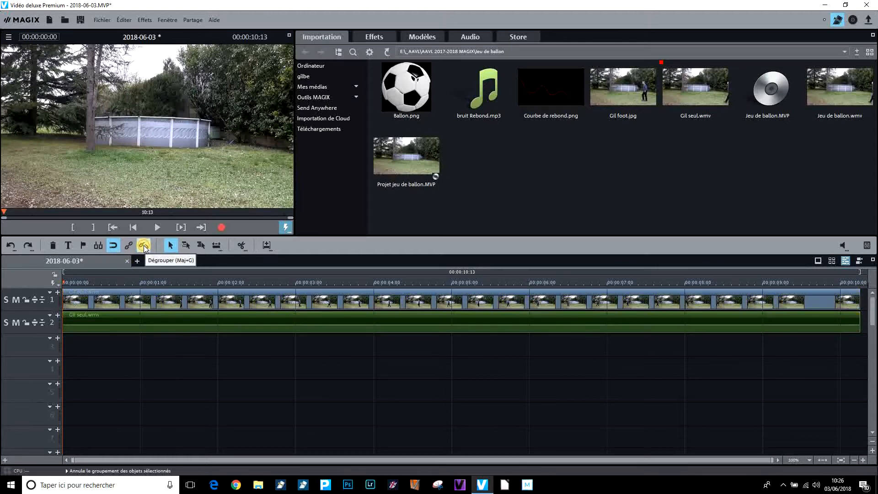
left_click(156, 320)
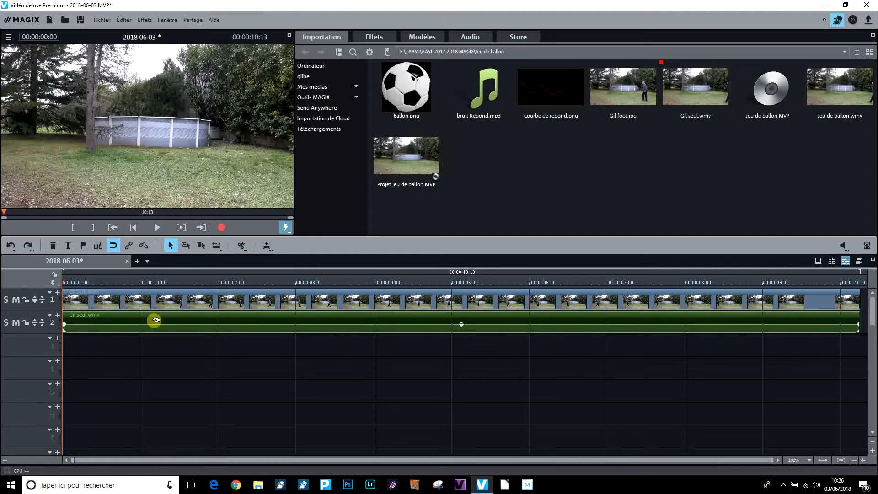
left_click(156, 320)
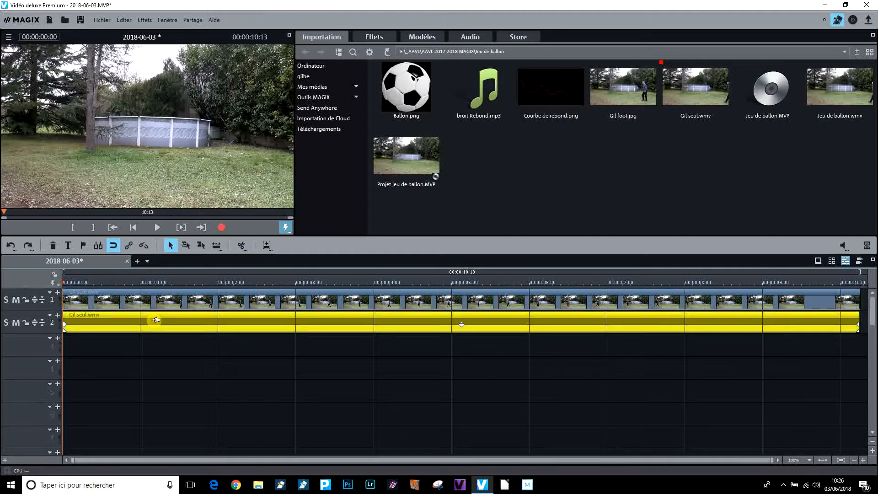
left_click(53, 245)
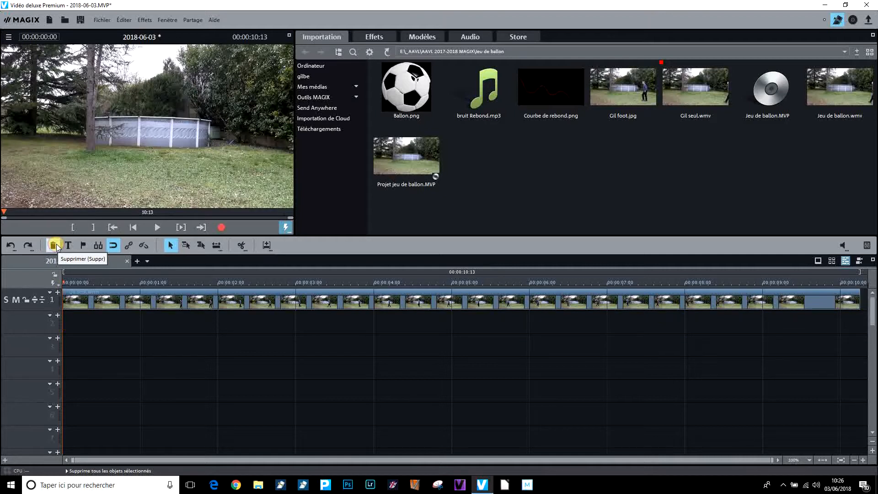
Insert the Bulle BD 2 text image object at 00:00:01:17 and accept its placeholder title.
left_click(127, 303)
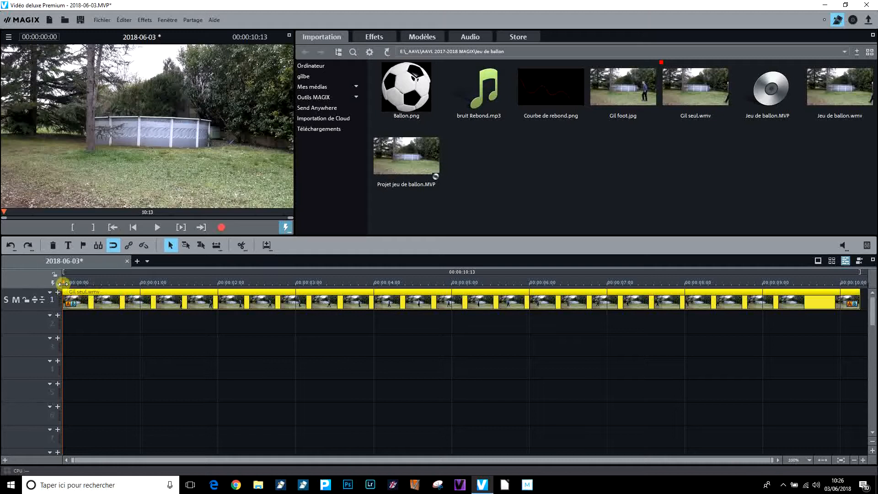
left_click_drag(63, 284, 167, 278)
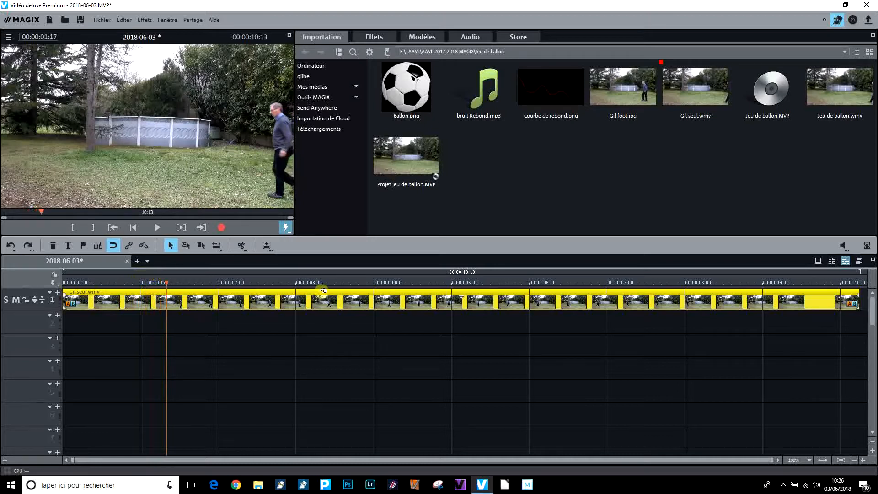
left_click(432, 41)
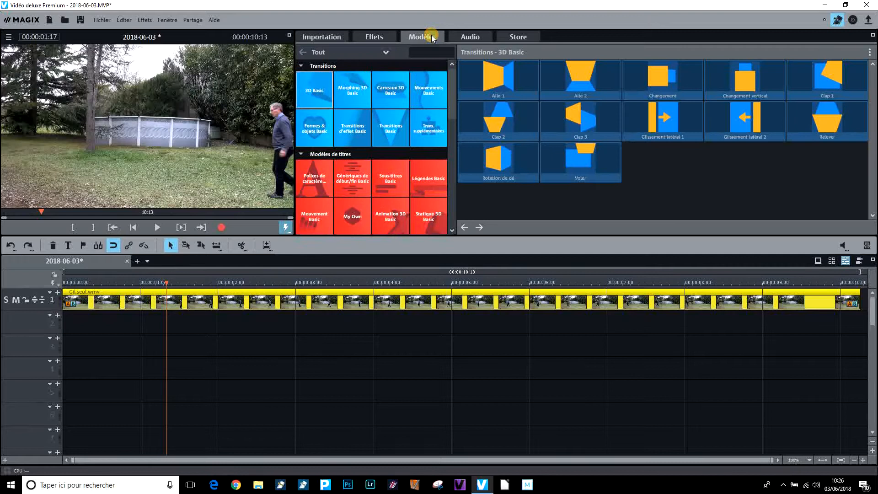
left_click_drag(452, 88, 454, 197)
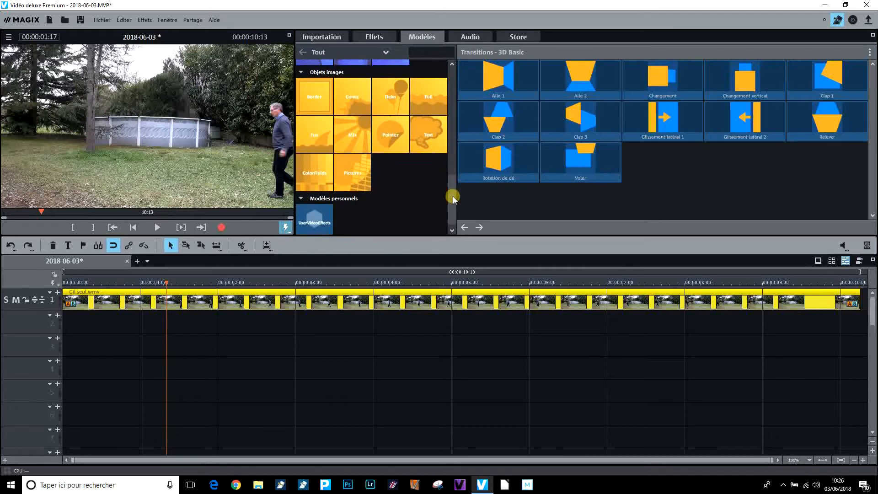
left_click(424, 132)
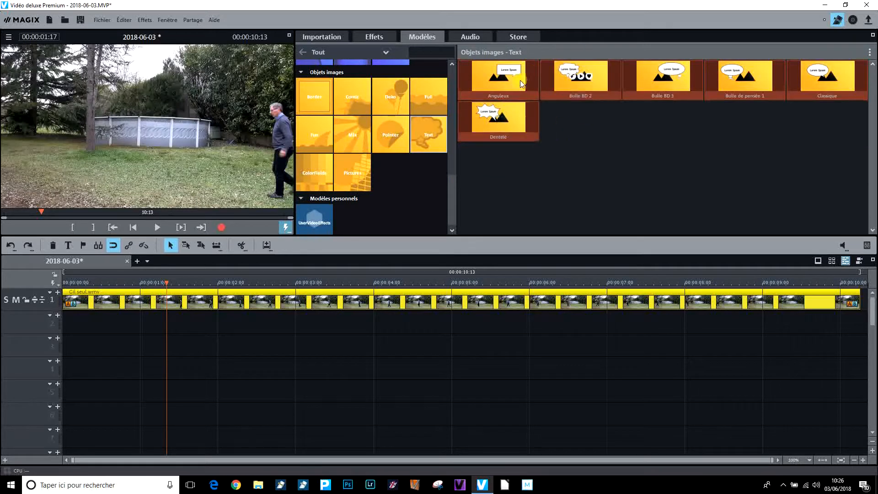
mouse_move(595, 91)
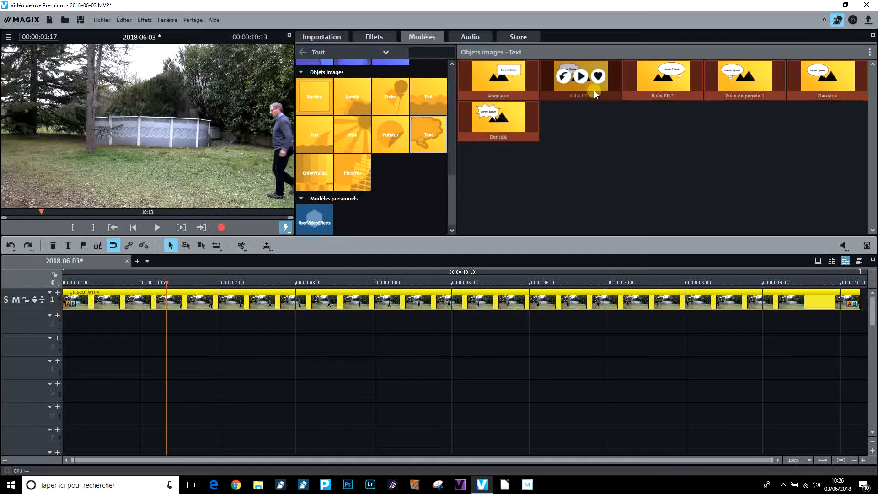
left_click(565, 76)
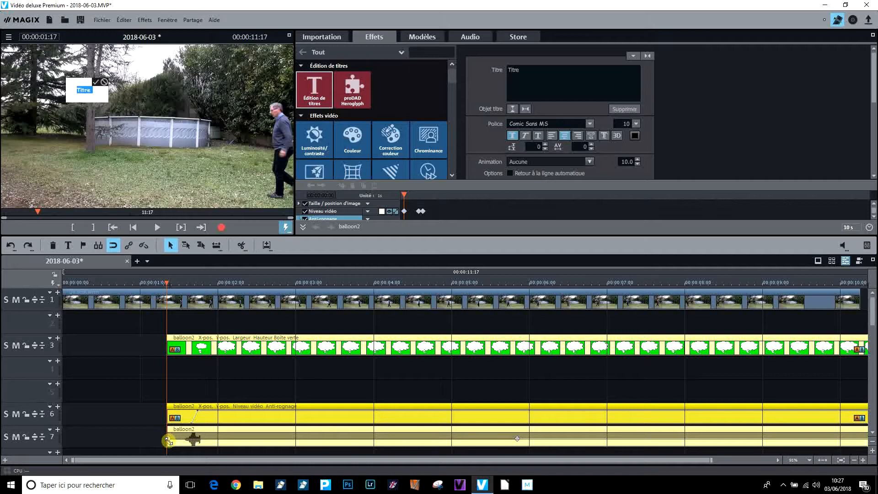
left_click(98, 84)
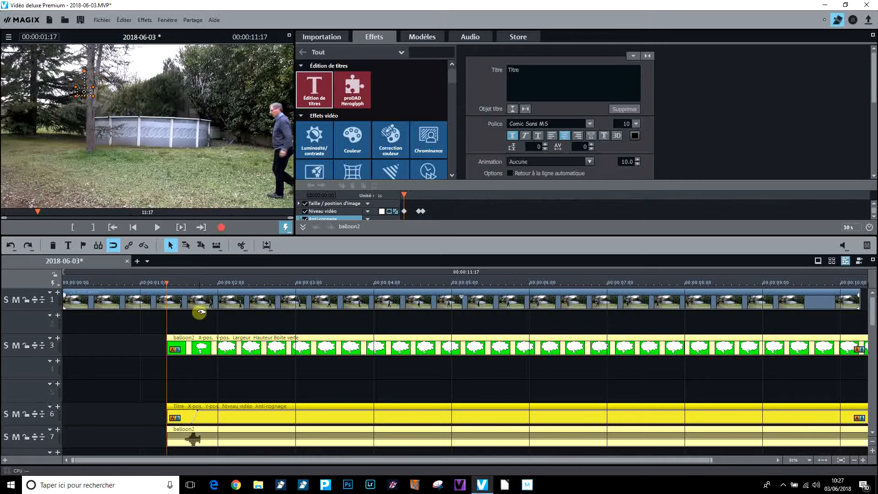
Using Position/Taille on the balloon clip at 00:00:01:41, move the thought bubble just above the walking man's head.
left_click(213, 348)
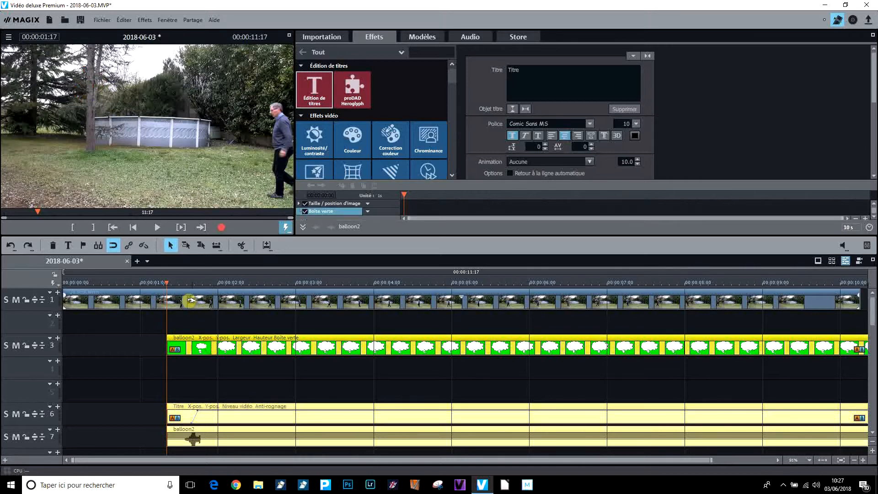
left_click_drag(455, 67, 454, 84)
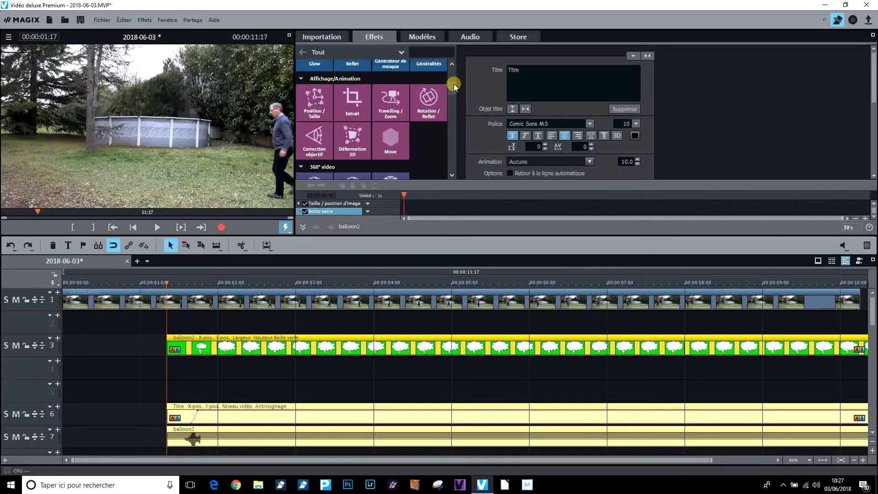
left_click(315, 102)
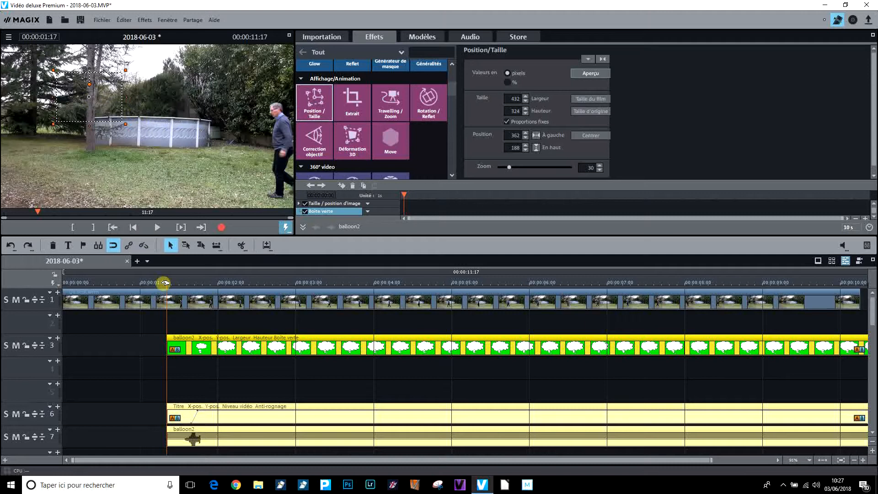
left_click_drag(164, 283, 204, 282)
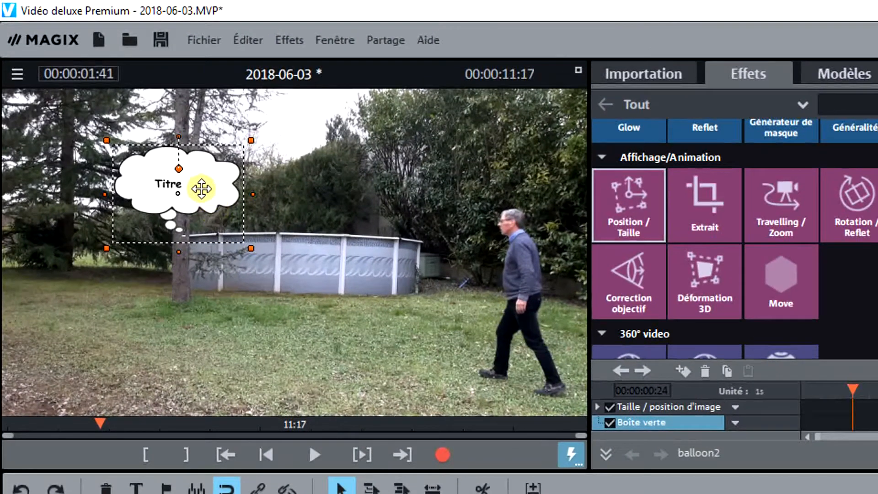
left_click_drag(201, 188, 498, 175)
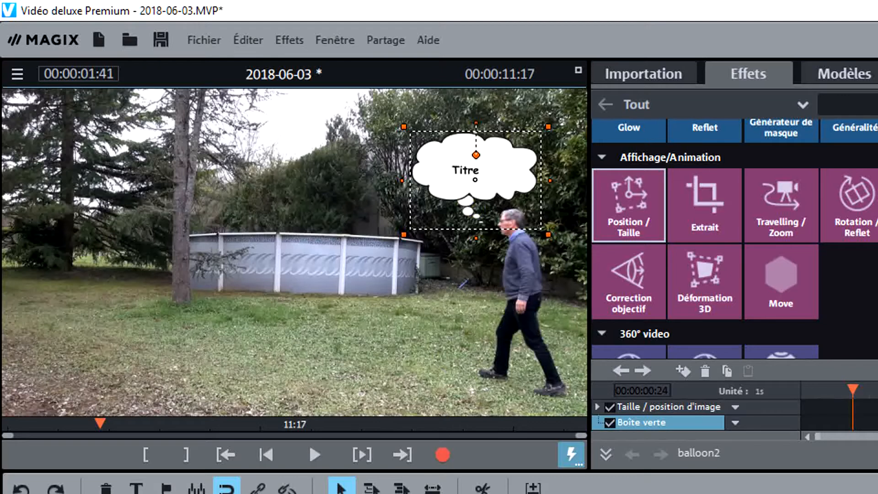
Replace the bubble's placeholder title with "Je conce la bulle", broken onto two lines before "la bulle".
double_click(470, 169)
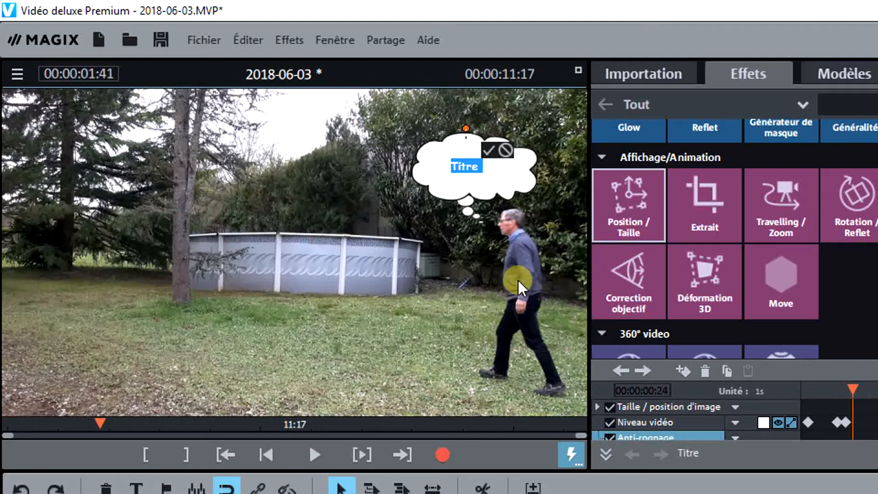
type("Je ")
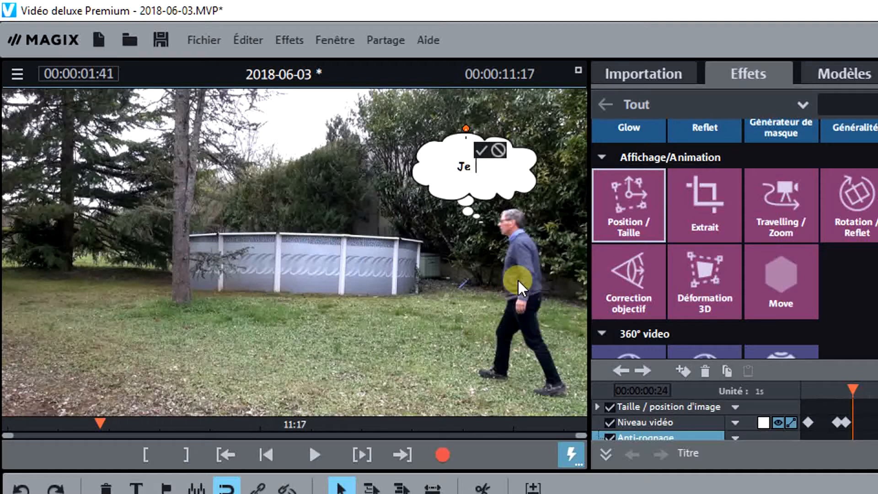
type("conce")
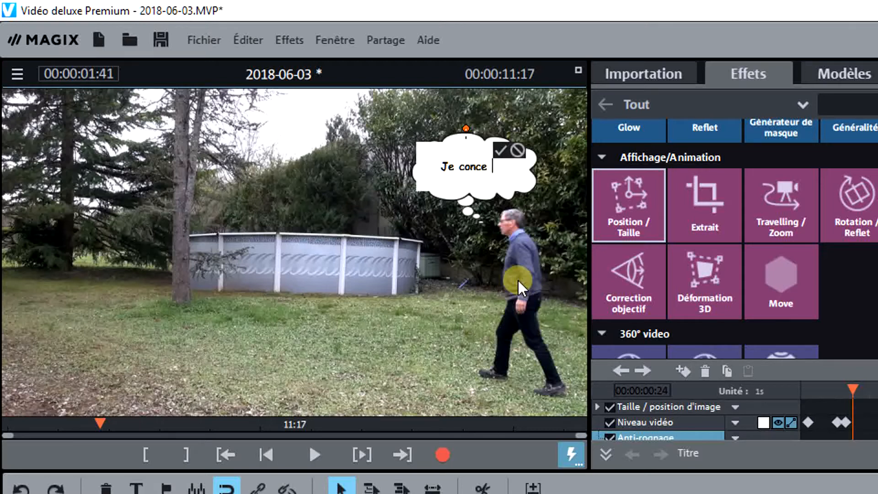
type(" la bulle")
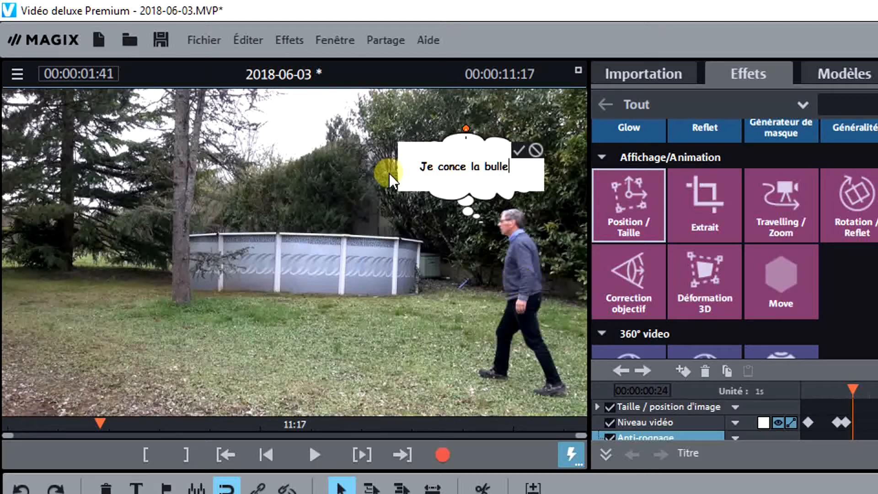
left_click(468, 170)
key("Return")
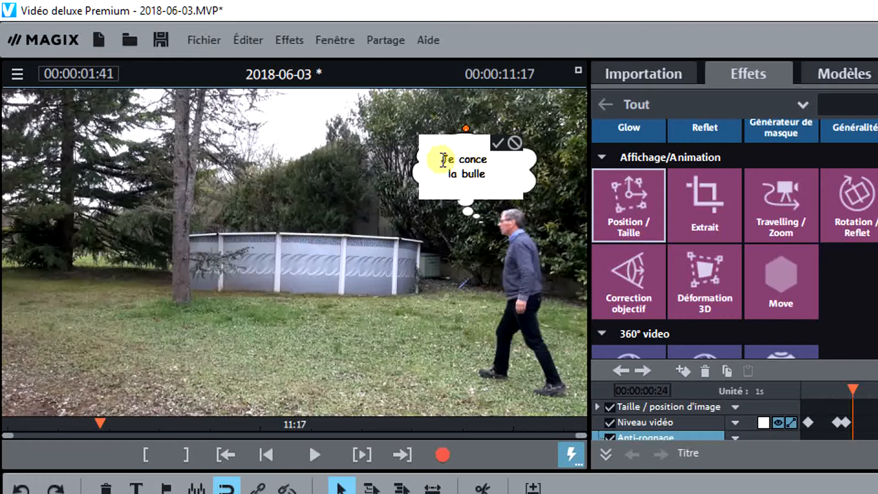
Set the bubble title's font size to 17 in the title editor.
left_click_drag(441, 159, 501, 168)
left_click(659, 192)
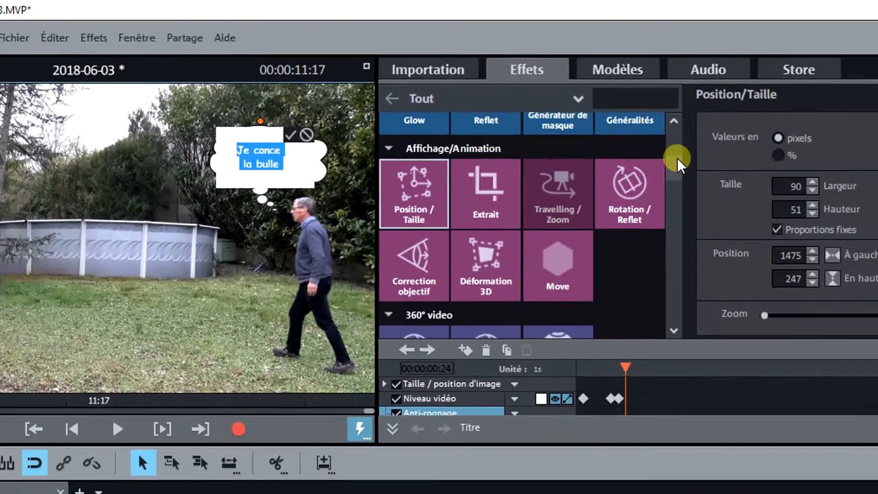
left_click_drag(498, 162, 491, 110)
left_click_drag(249, 178, 234, 160)
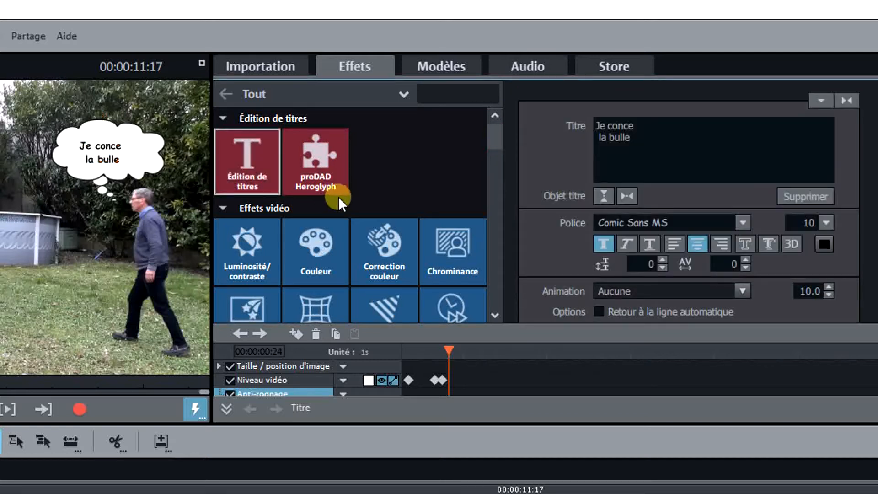
left_click(103, 156)
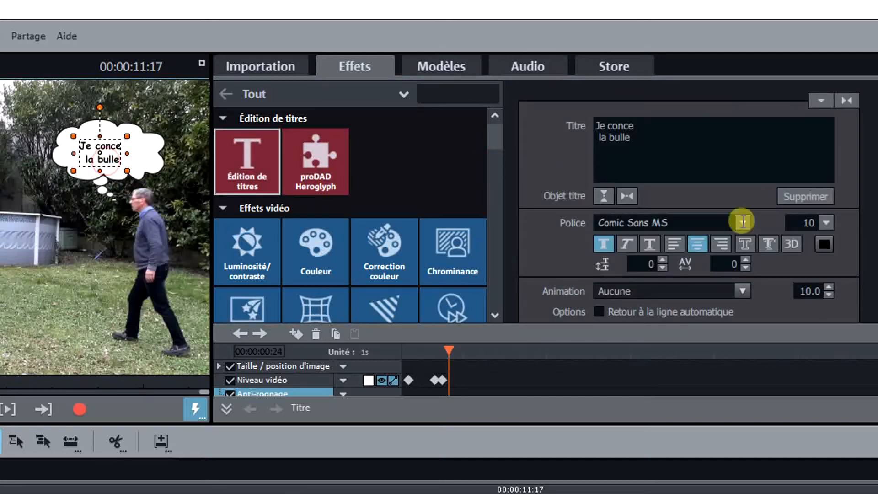
left_click(826, 223)
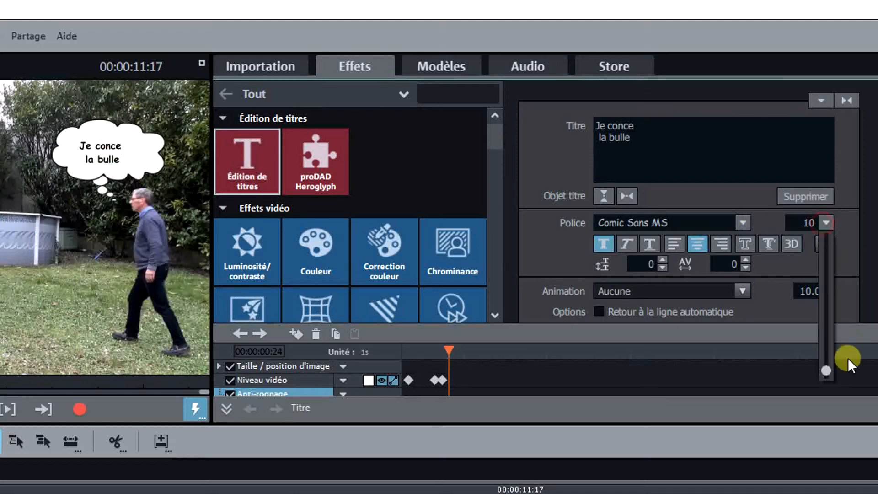
left_click_drag(828, 369, 828, 364)
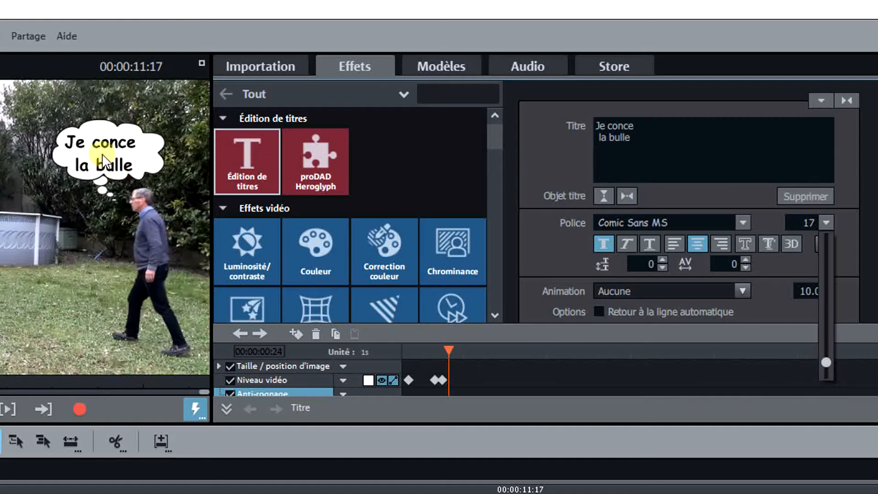
Correct "conce" to "coince" in the bubble title and enlarge the text to font size 21.
left_click(109, 143)
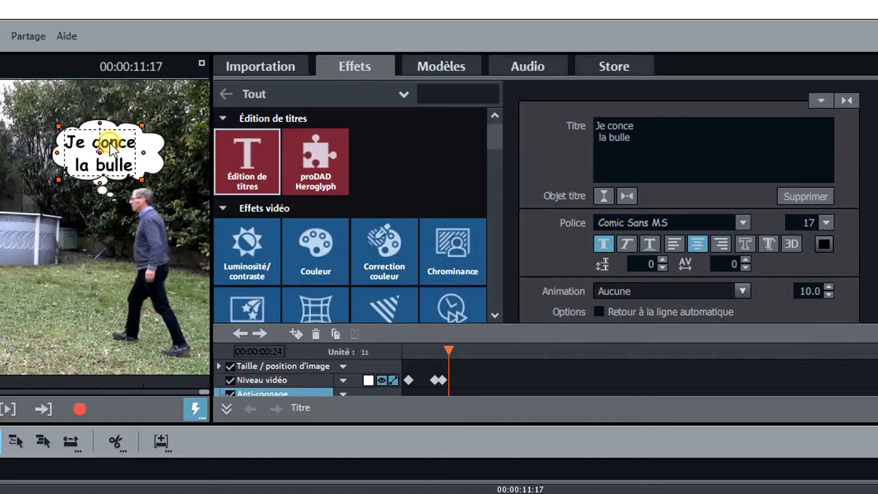
double_click(108, 143)
left_click(109, 140)
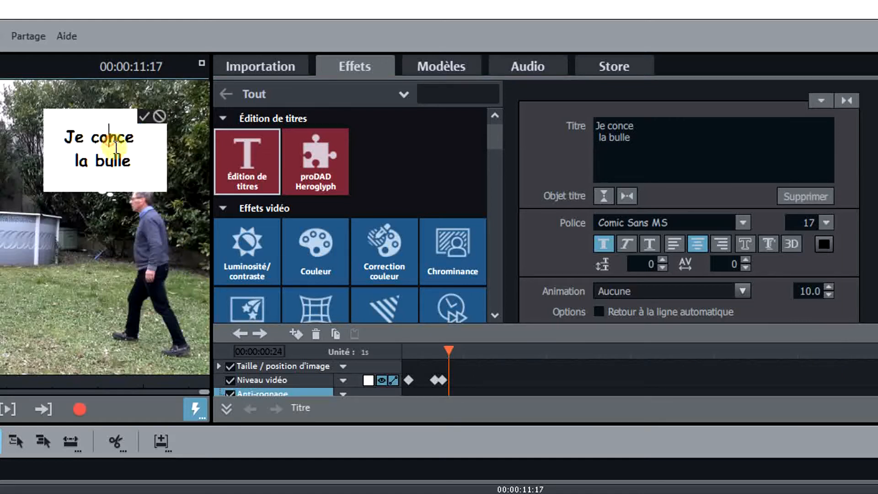
type("i")
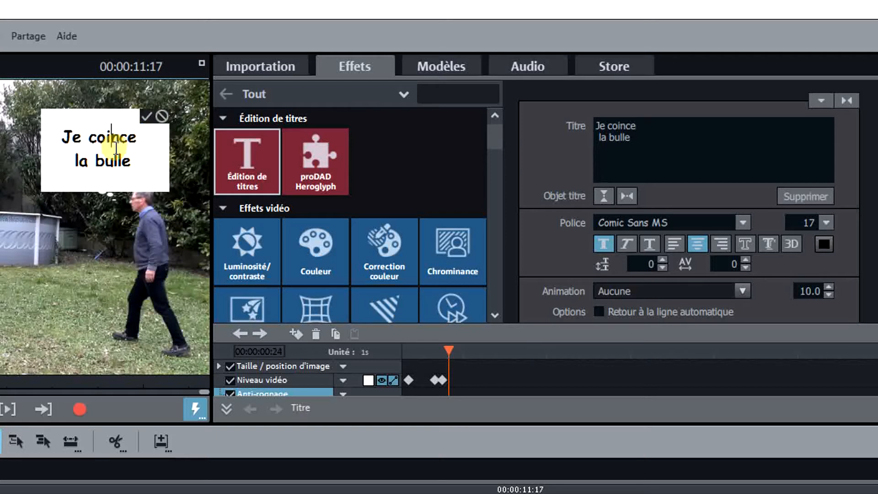
left_click(147, 114)
left_click_drag(145, 126, 170, 106)
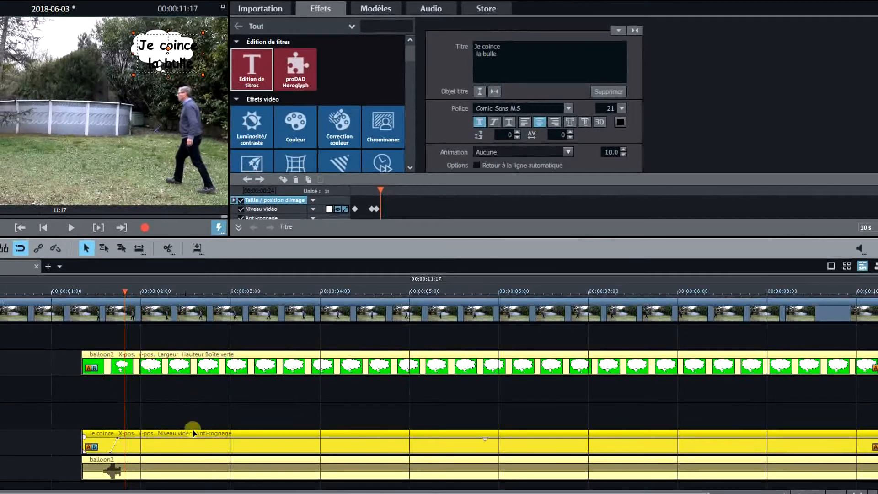
Enlarge the balloon clip to about 592 × 444 pixels above the man's head and centre the "Je coince la bulle" title inside it.
left_click(54, 249)
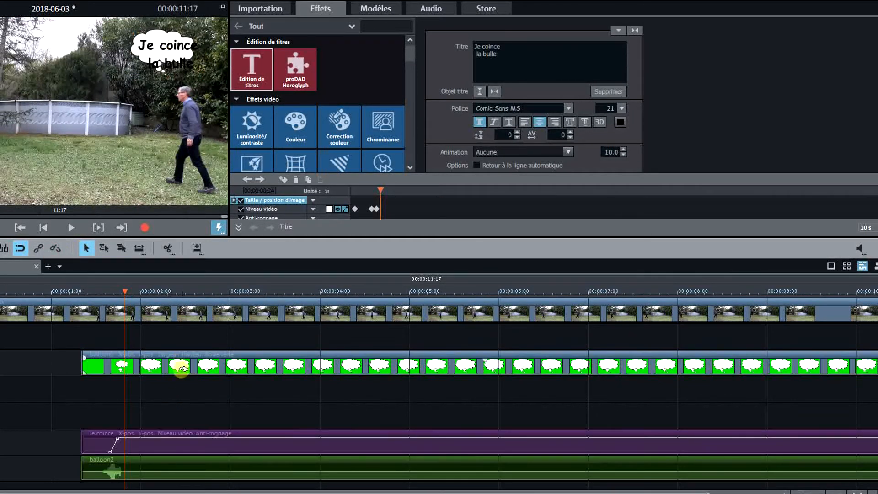
left_click(182, 369)
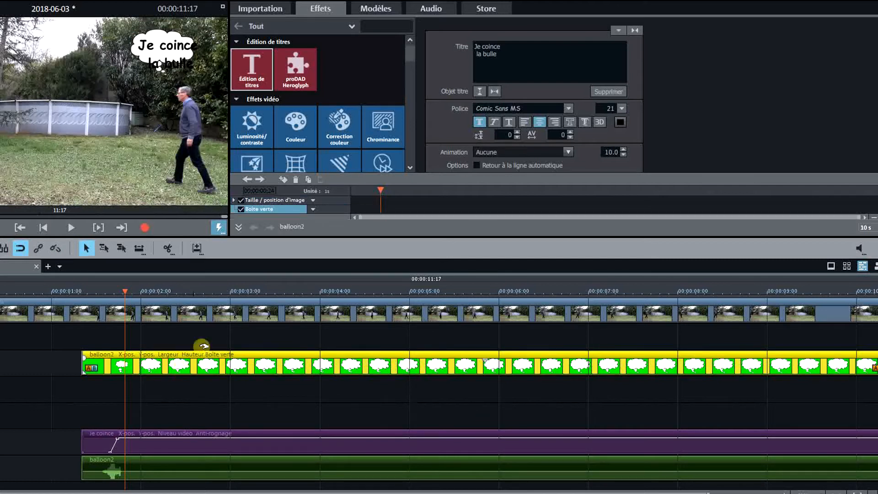
scroll(412, 56, "down", 4)
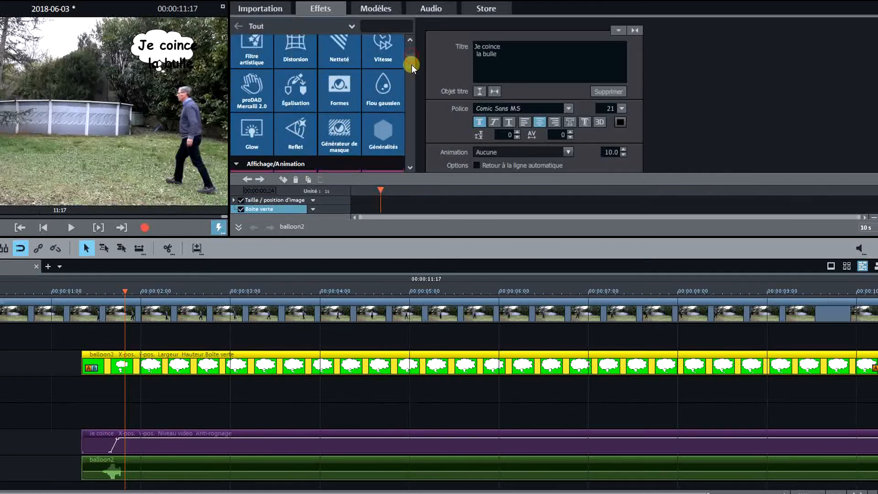
left_click(248, 134)
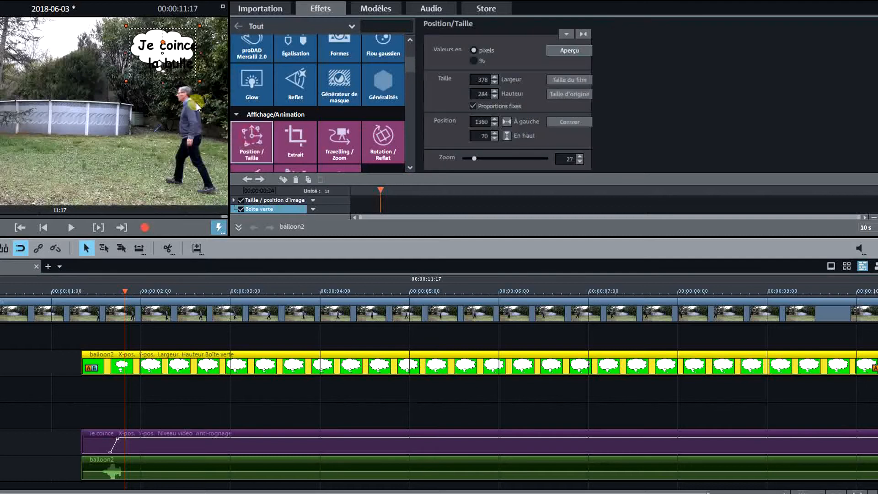
left_click_drag(125, 79, 88, 110)
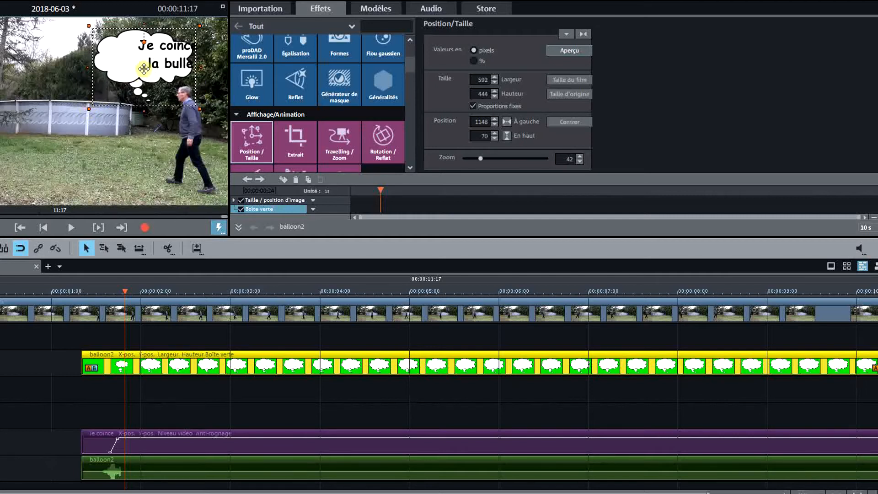
left_click_drag(131, 74, 154, 70)
left_click(157, 437)
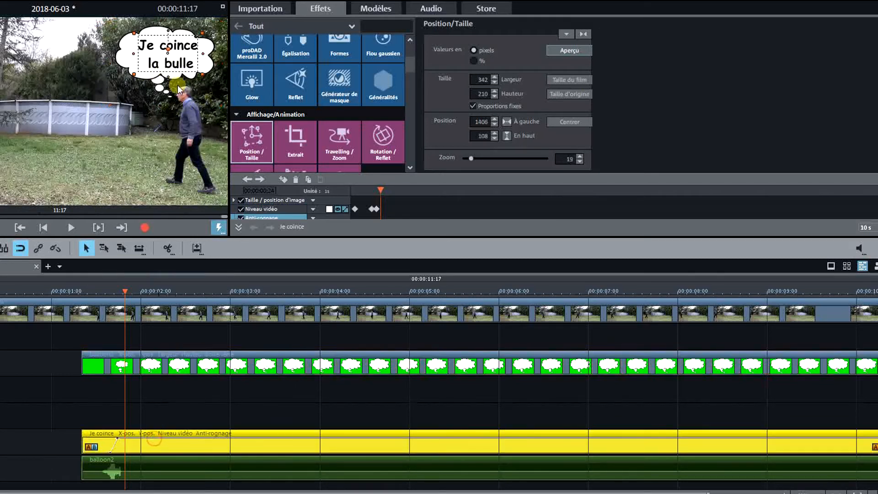
left_click_drag(176, 56, 170, 54)
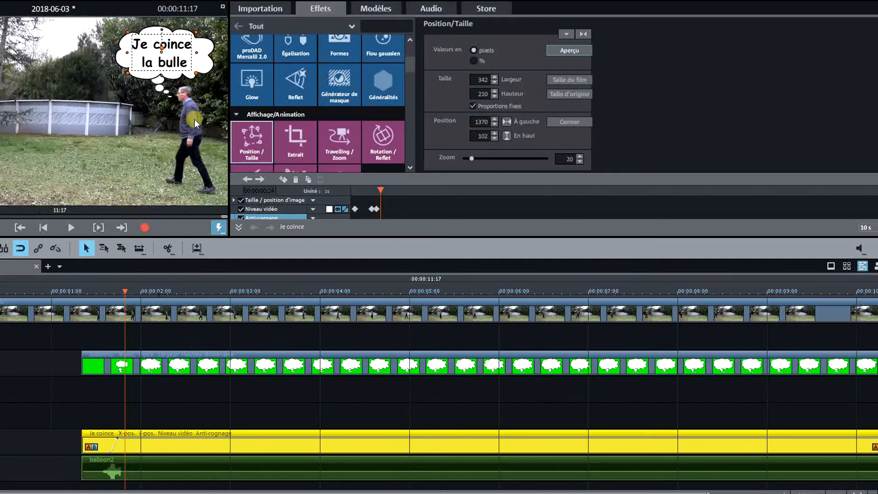
From the balloon's first frame, attach the balloon, title and sound clips to the image position in the video, applying it to the whole selection.
left_click_drag(106, 341, 120, 484)
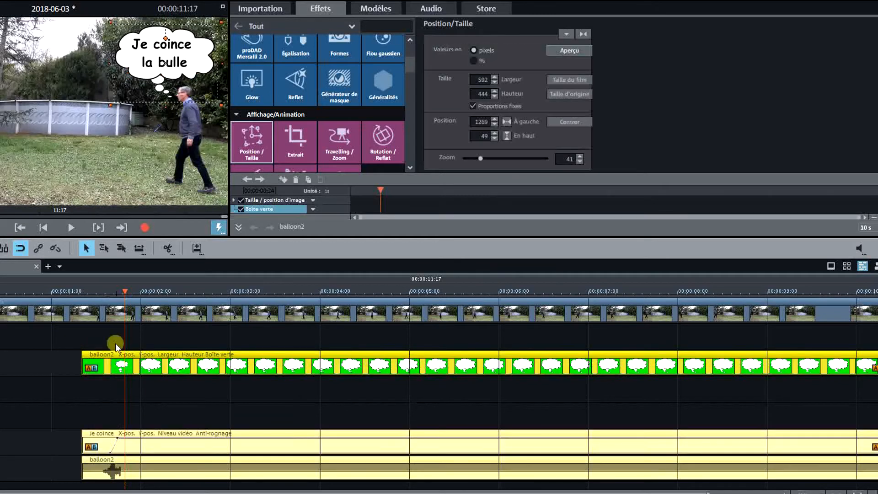
left_click(80, 293)
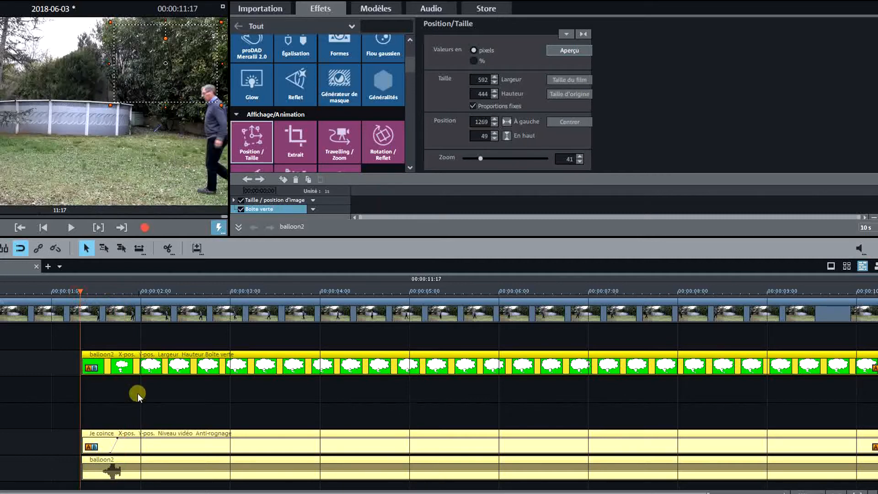
right_click(178, 370)
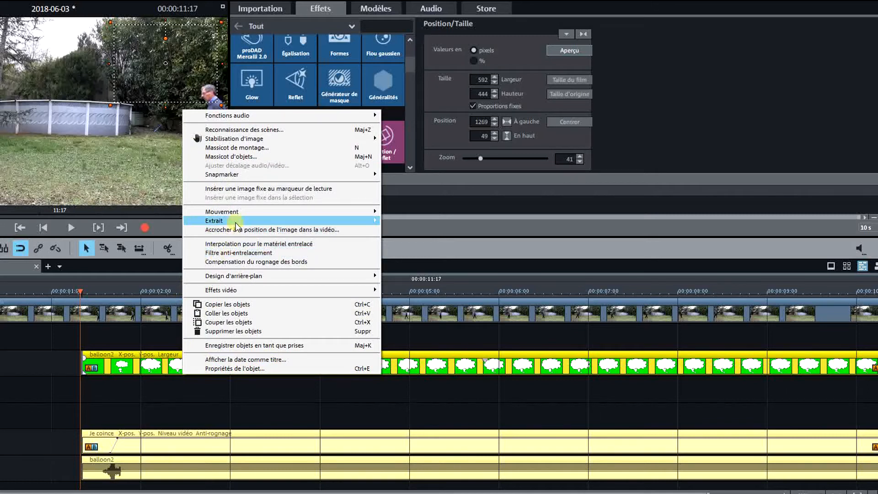
mouse_move(241, 221)
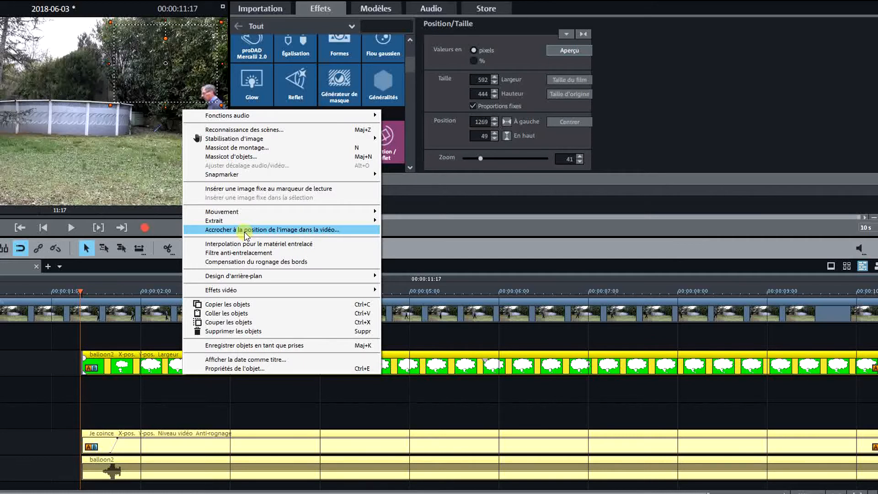
left_click(246, 232)
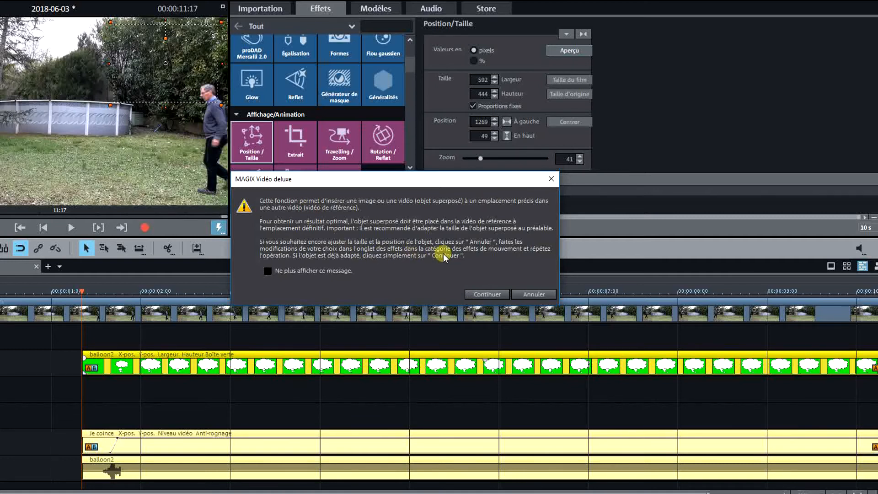
left_click(490, 295)
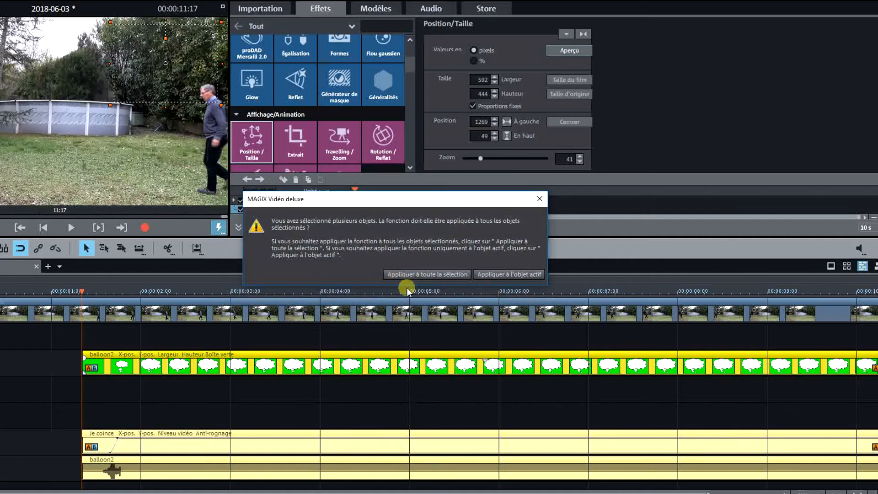
left_click(434, 272)
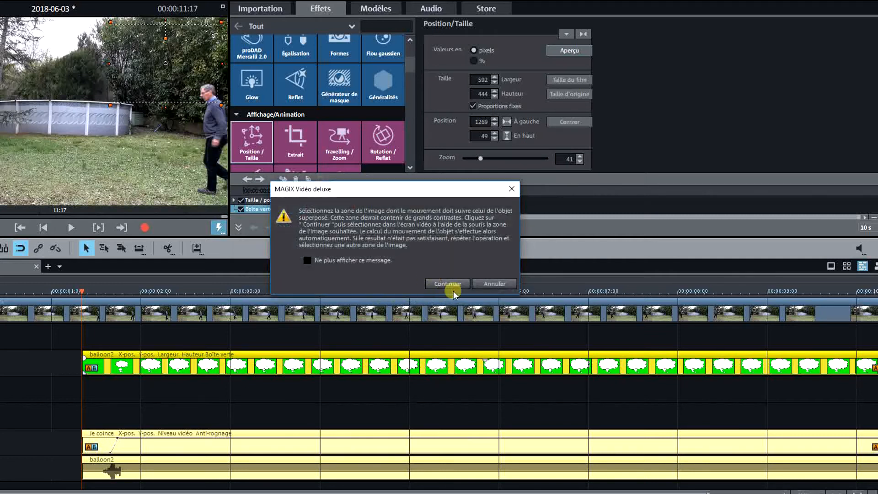
left_click(458, 284)
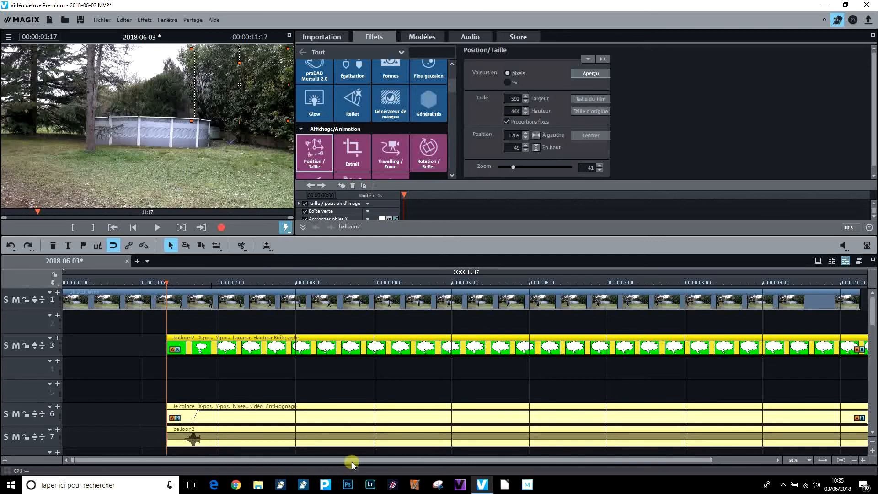
Trim the ends of the balloon, title and sound clips at 00:00:10:13, where the walking man's video ends.
left_click_drag(358, 460, 470, 466)
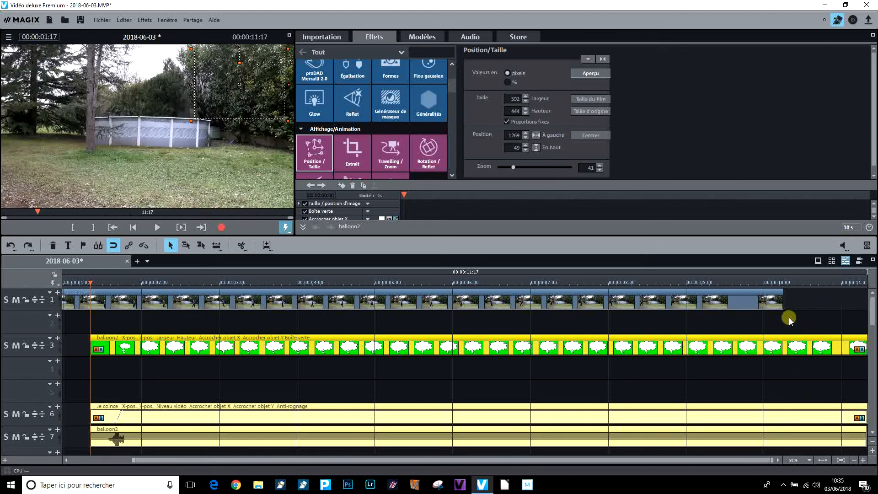
left_click(784, 281)
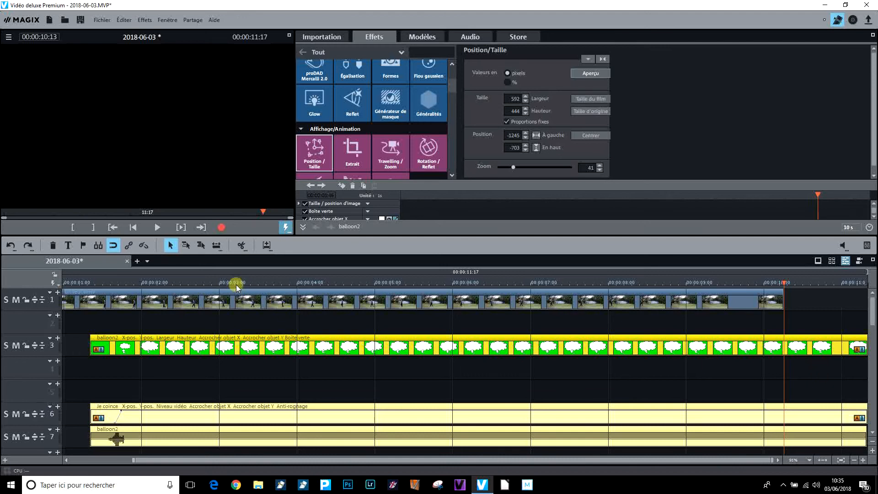
left_click(246, 248)
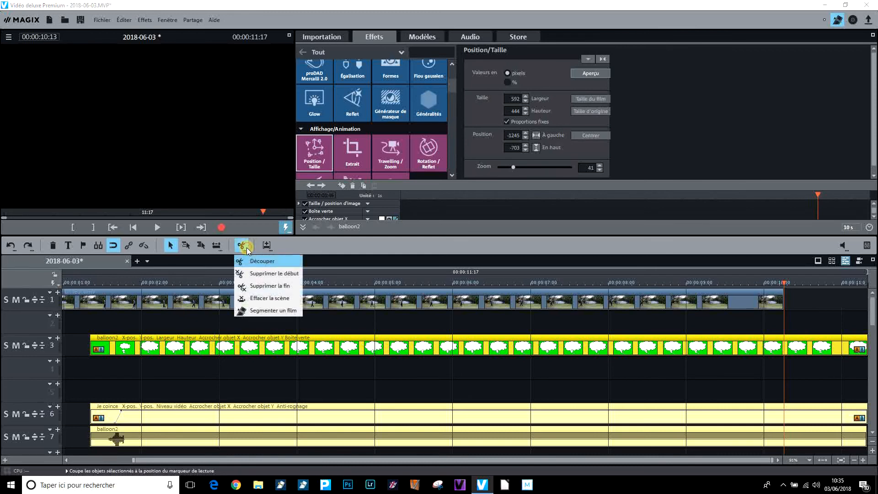
left_click(266, 287)
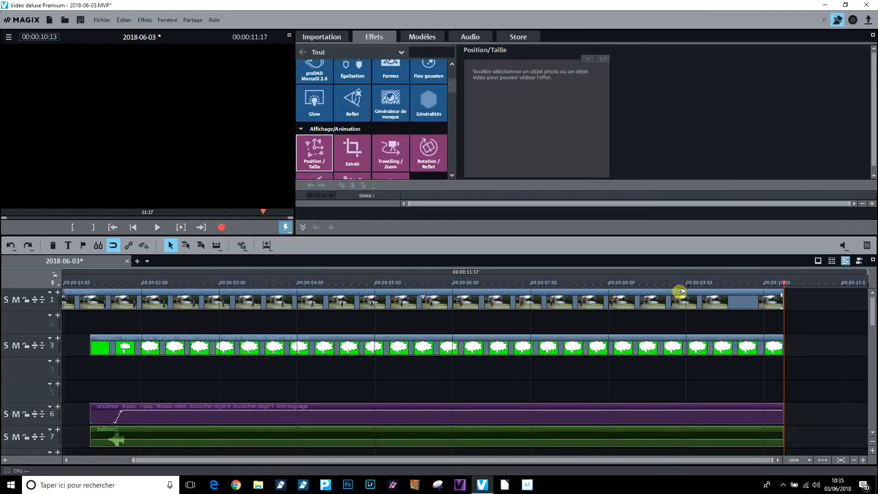
Play the film from the beginning to check how the thought bubble follows the walking man.
left_click_drag(778, 281, 3, 288)
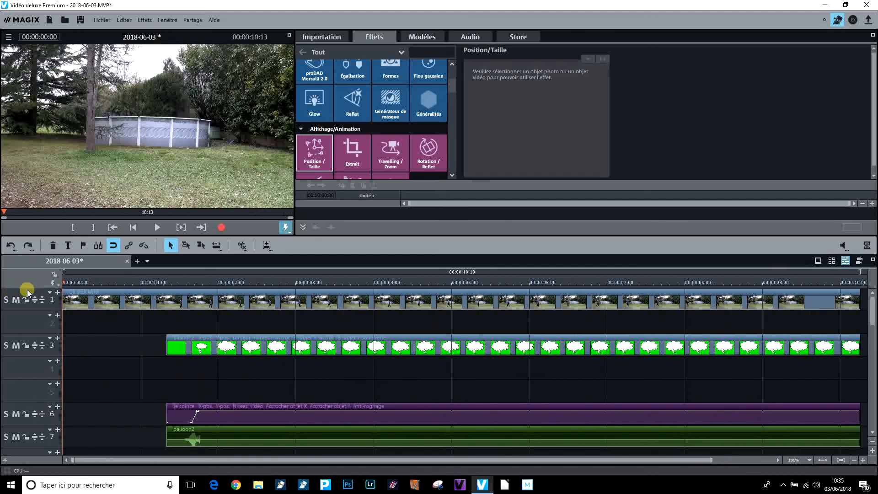
left_click(158, 228)
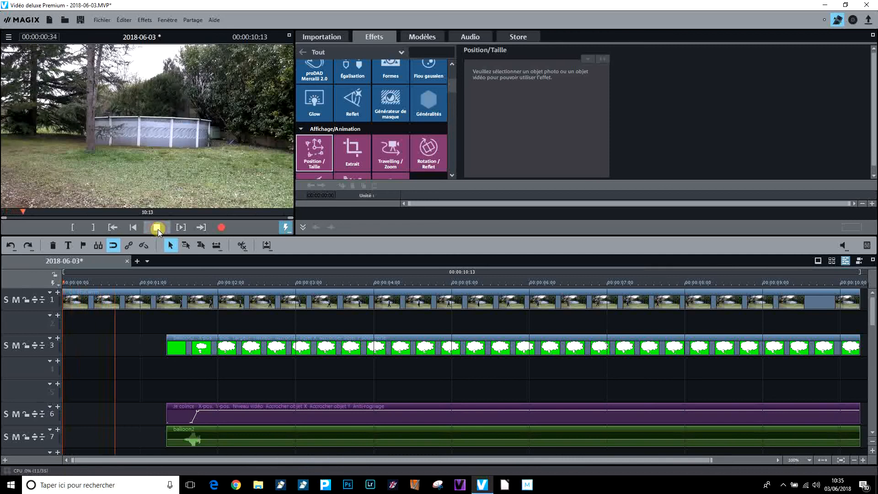